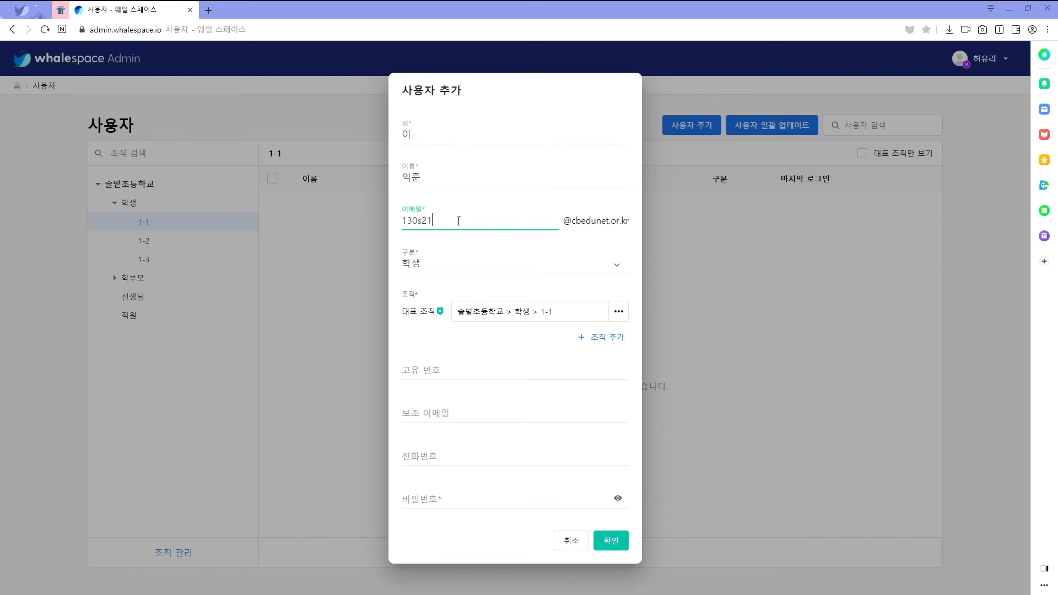
Finish the e-mail ID with 0135 and keep the user category as 학생
type("0135")
left_click(453, 268)
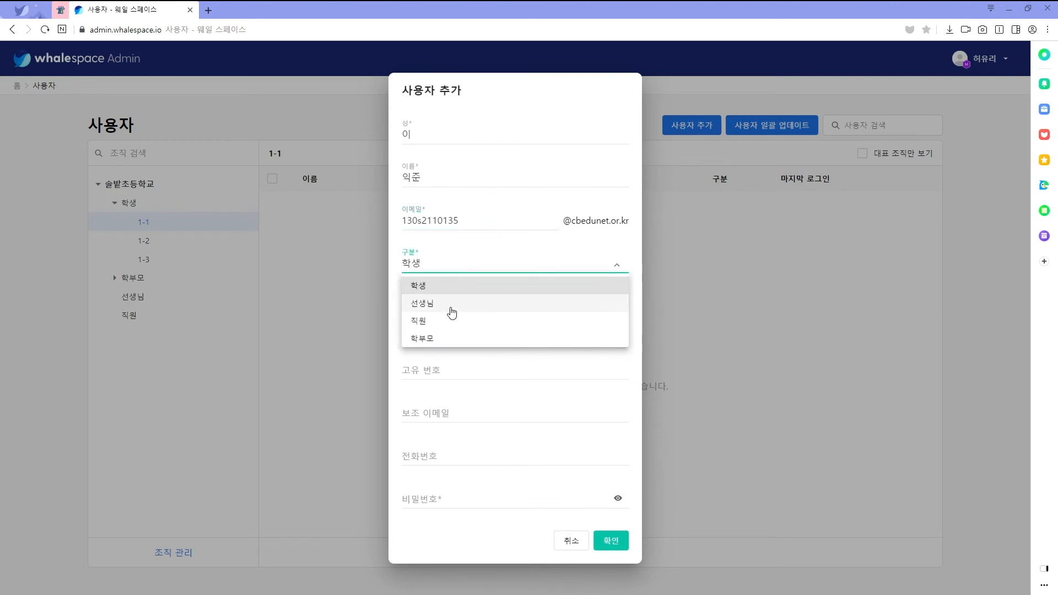
left_click(460, 264)
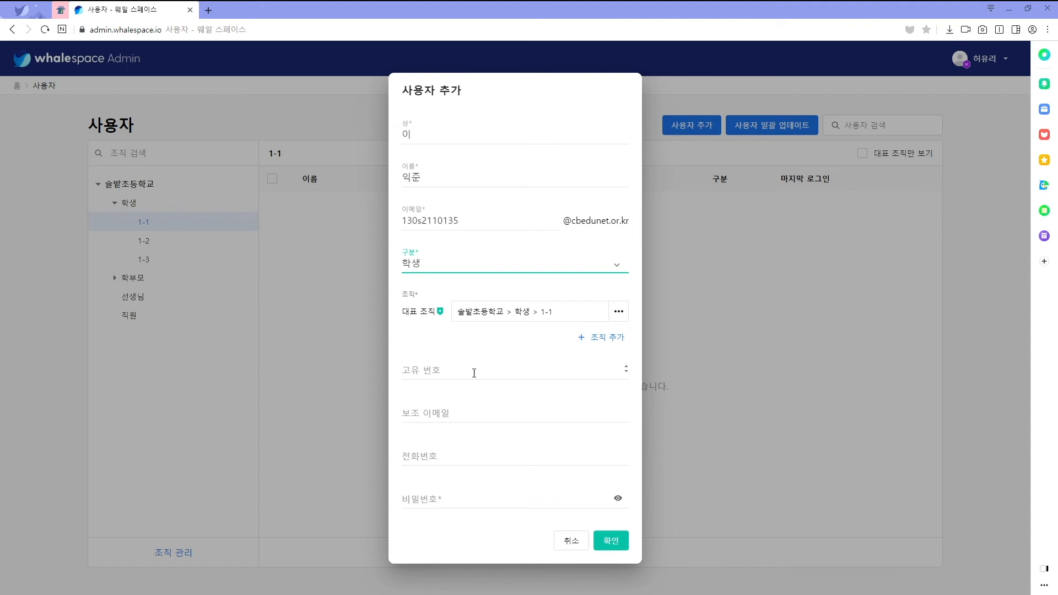
Enter the account password and confirm to create the student account
left_click(455, 497)
type("********")
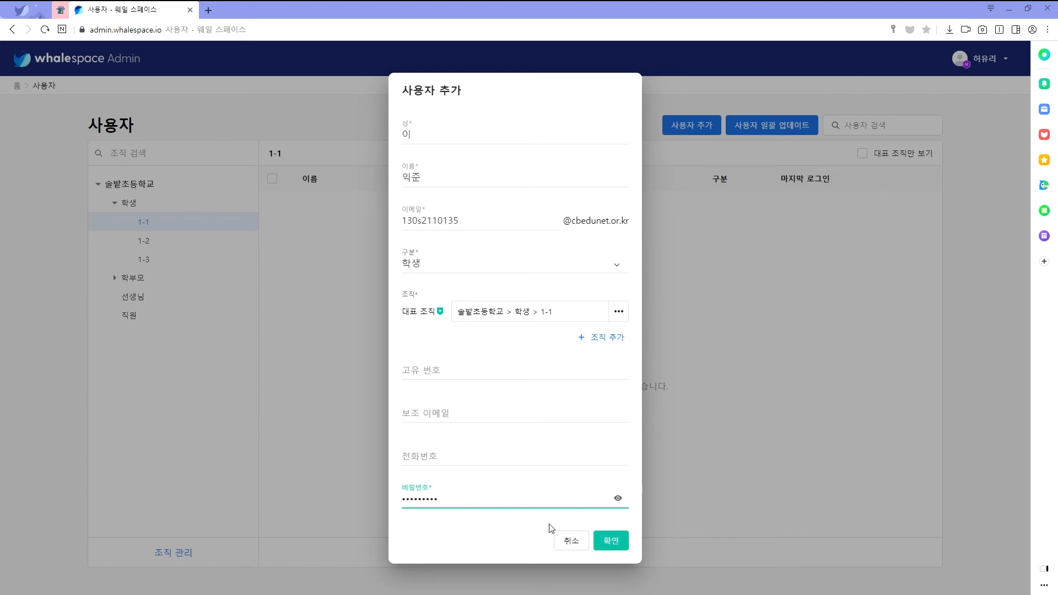
left_click(609, 543)
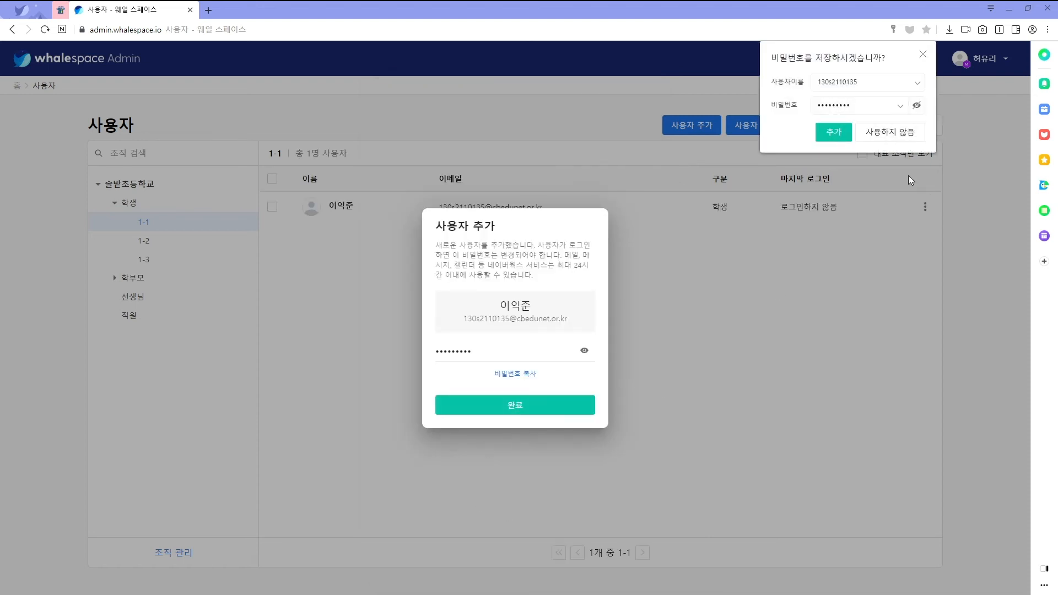
left_click(922, 55)
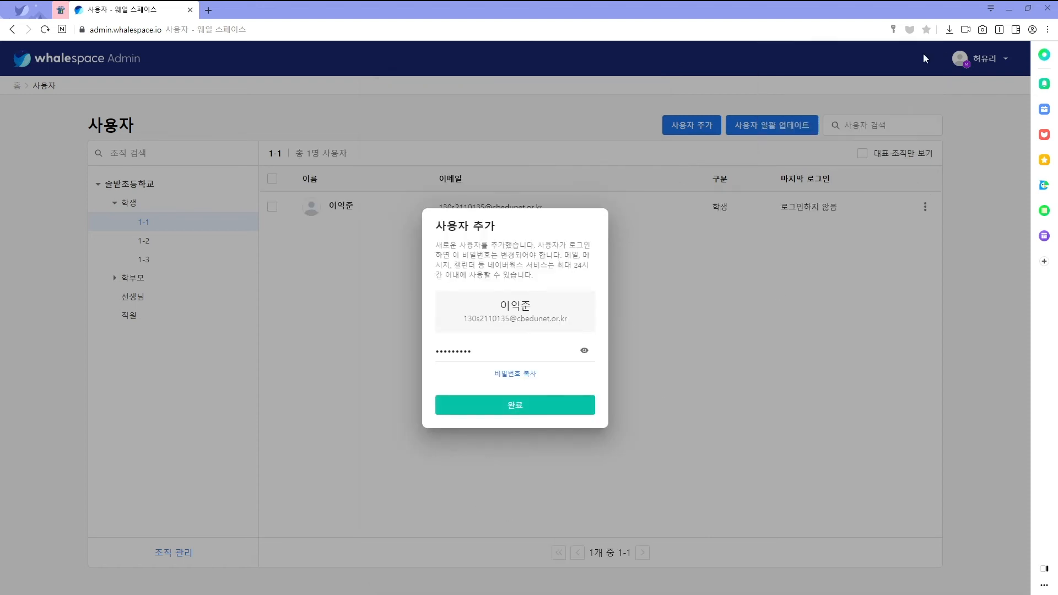
left_click(515, 404)
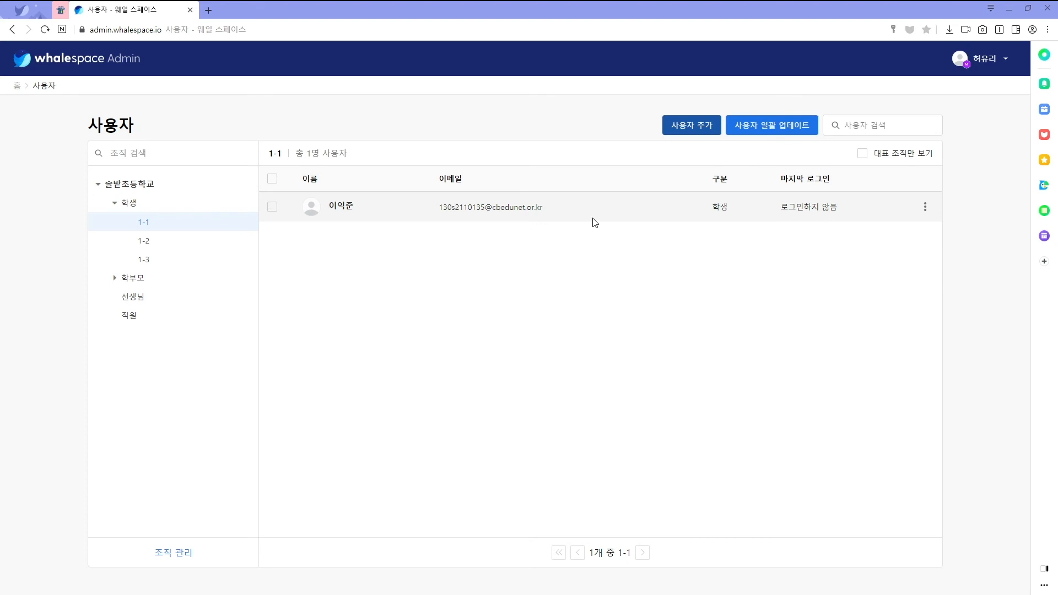
left_click(775, 132)
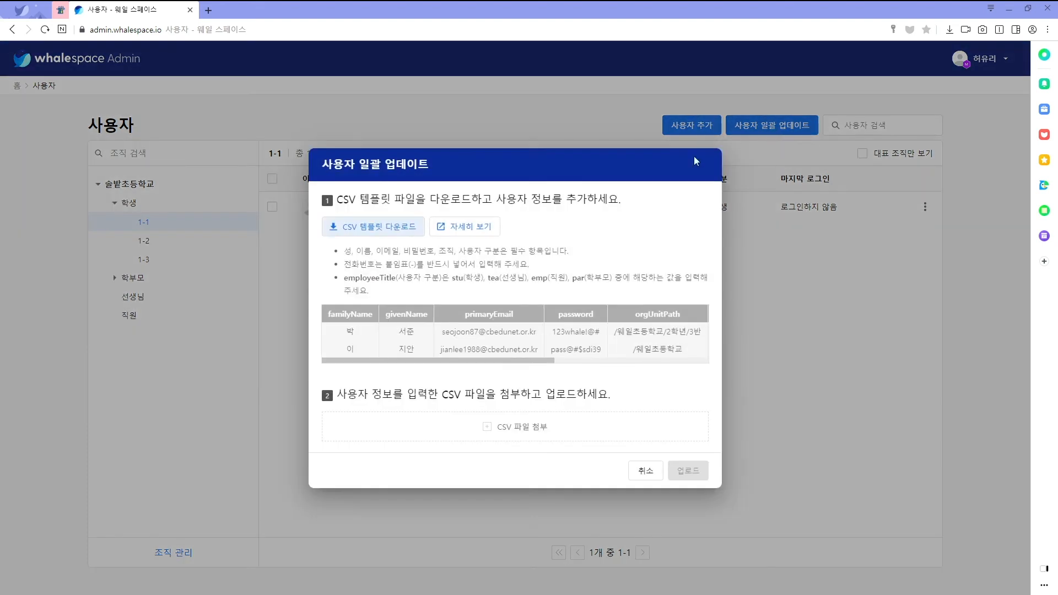
Download the bulk-upload CSV template and save it as template (1).csv
left_click(395, 231)
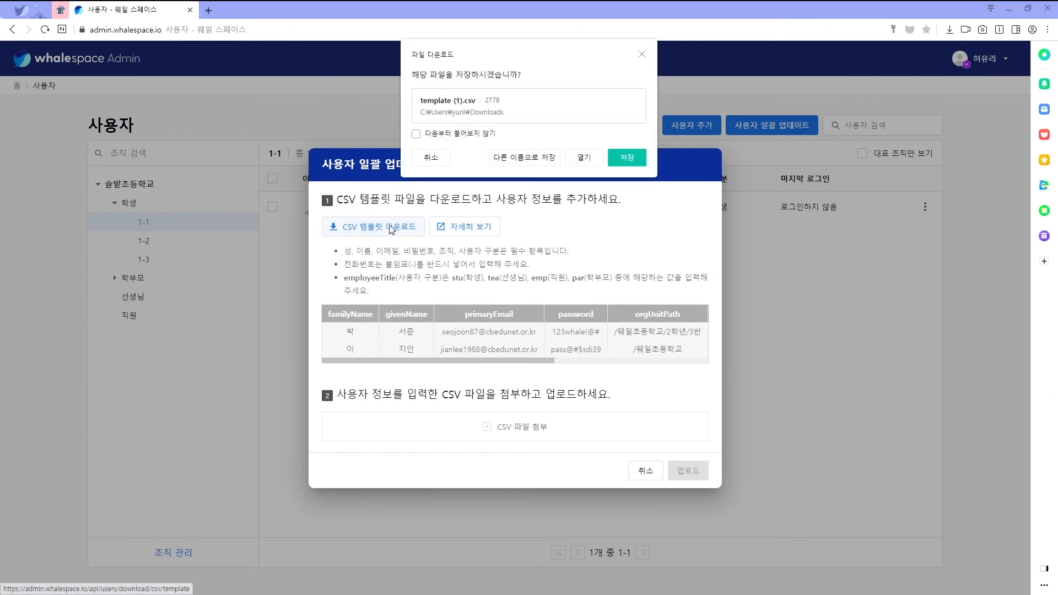
left_click(540, 160)
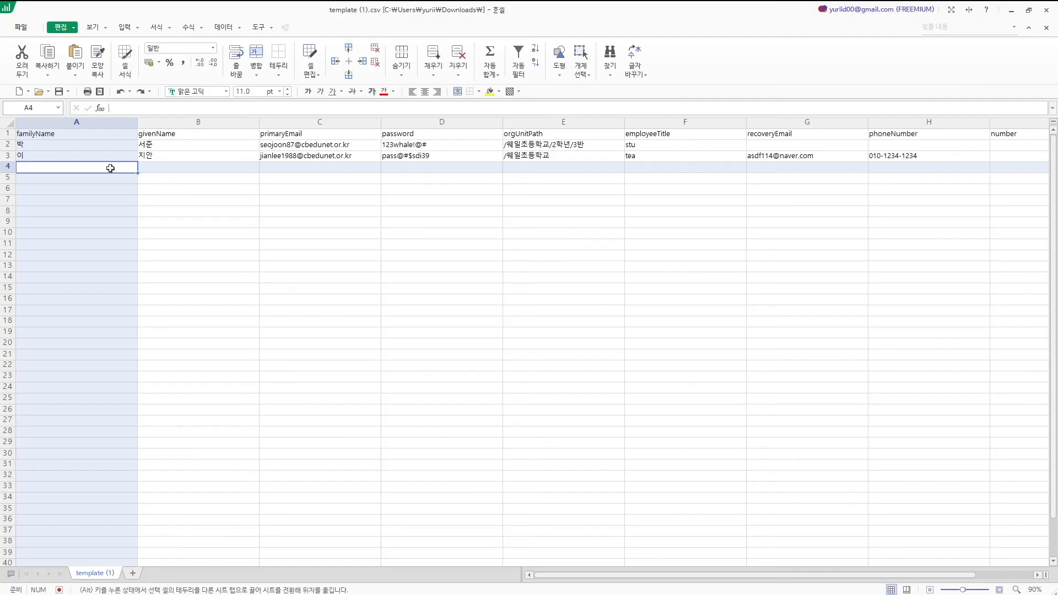
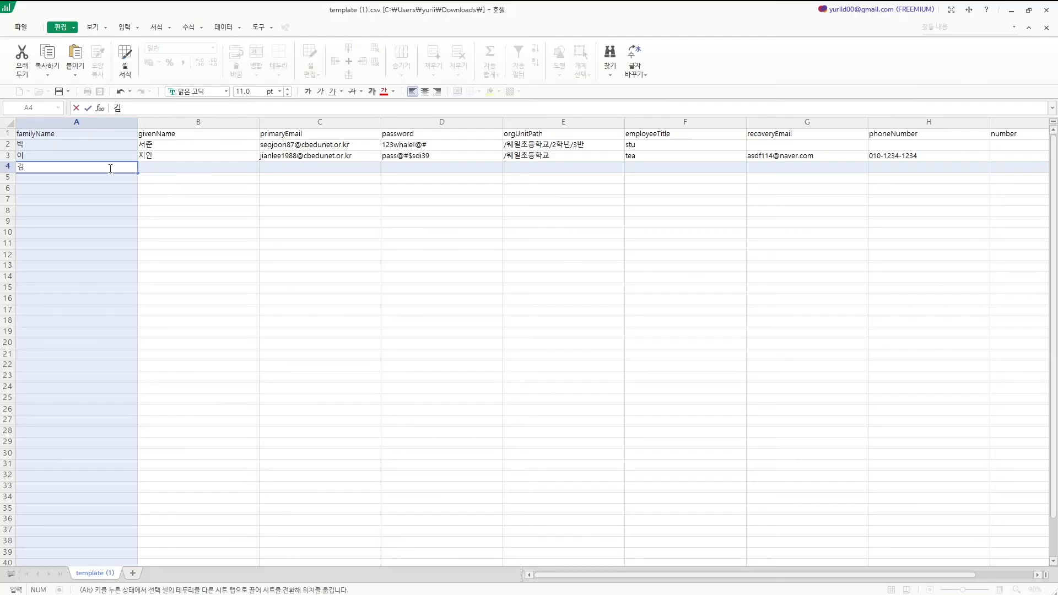
Fill row 4 with the student's given name, school e-mail ID, and the sample password from D2
key("Tab")
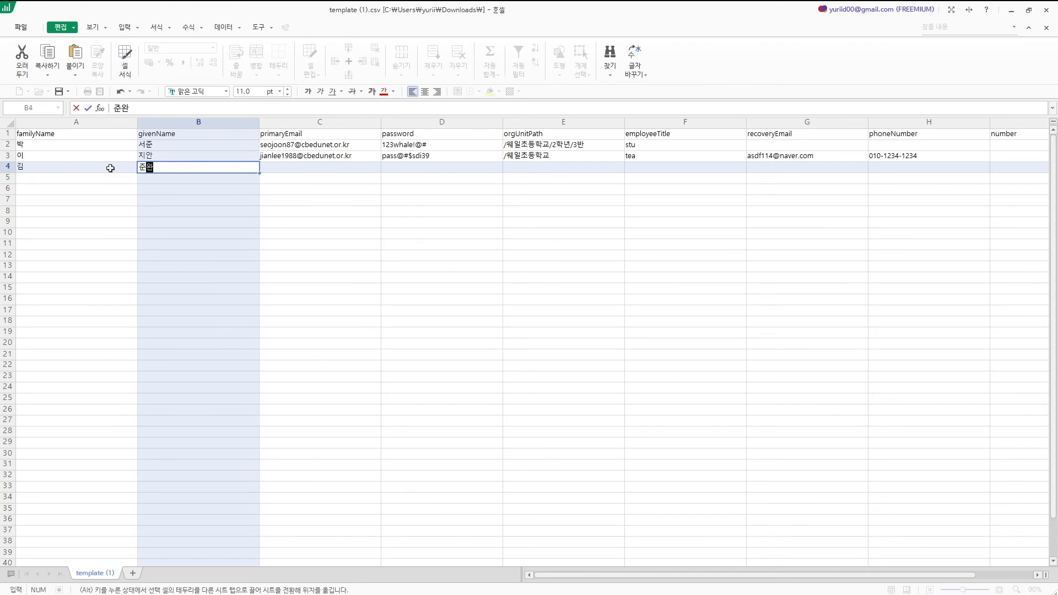
key("Tab")
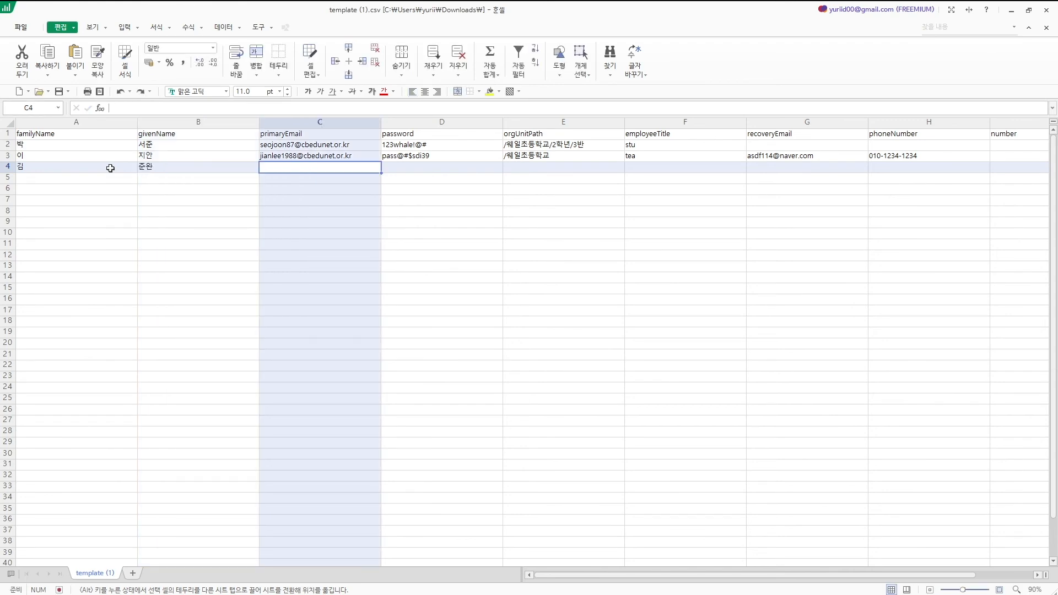
type("130")
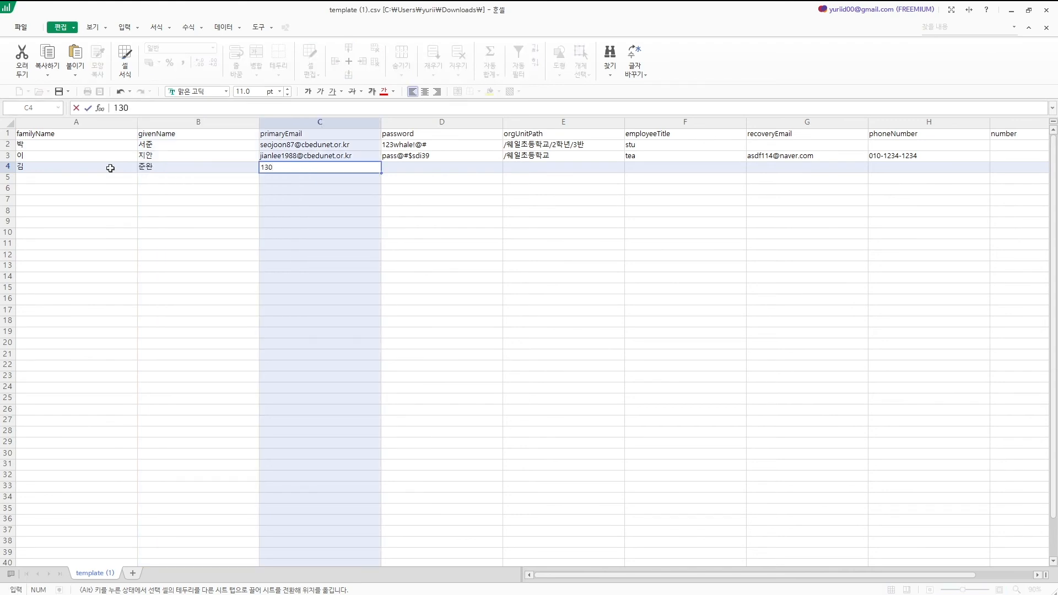
key("Tab")
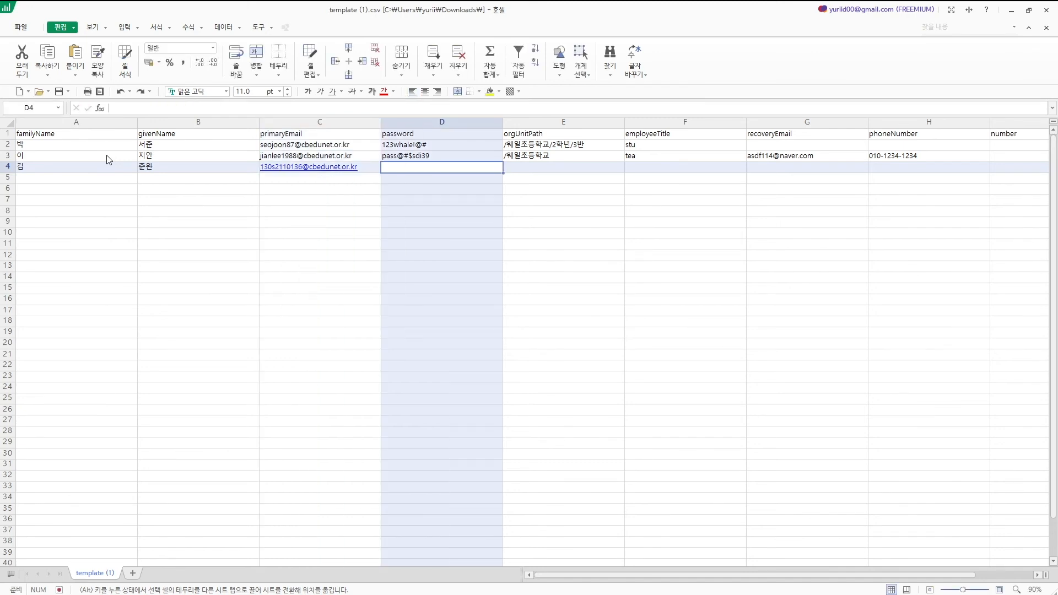
type("12")
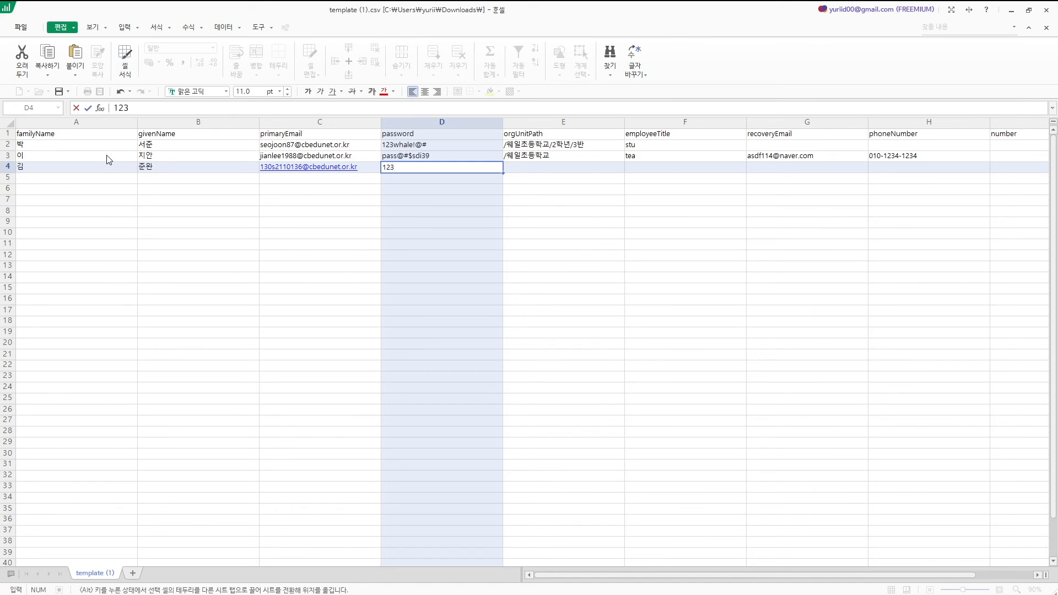
type("3")
key("Up")
key("Up")
key("ctrl+c")
key("Down")
key("Down")
key("ctrl+v")
key("Tab")
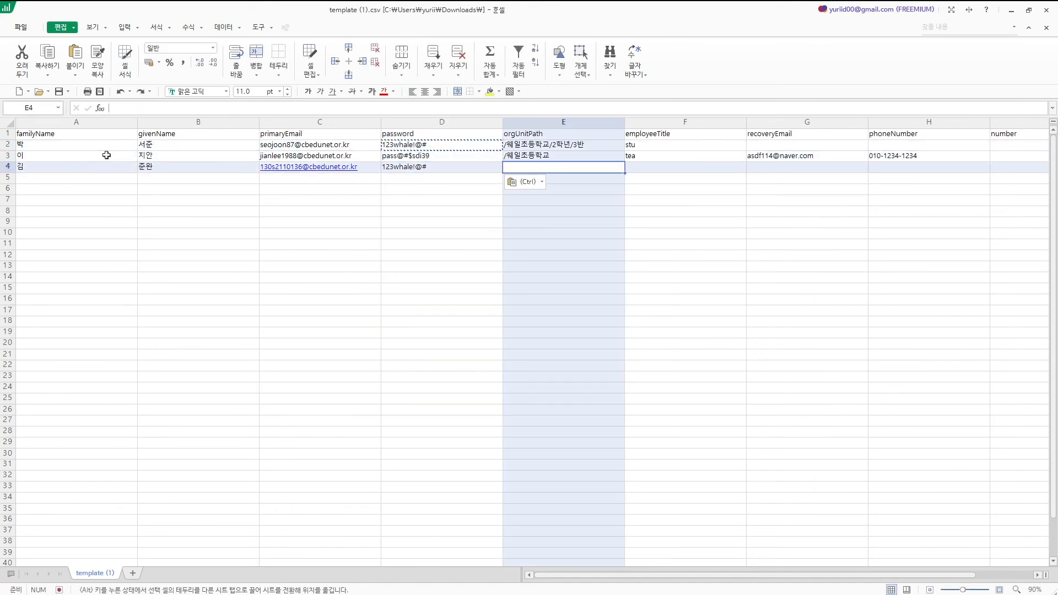
Set row 4's org path to /솔밭초등학교/학생/1-1, title stu, and a recovery e-mail
type("/솔밭")
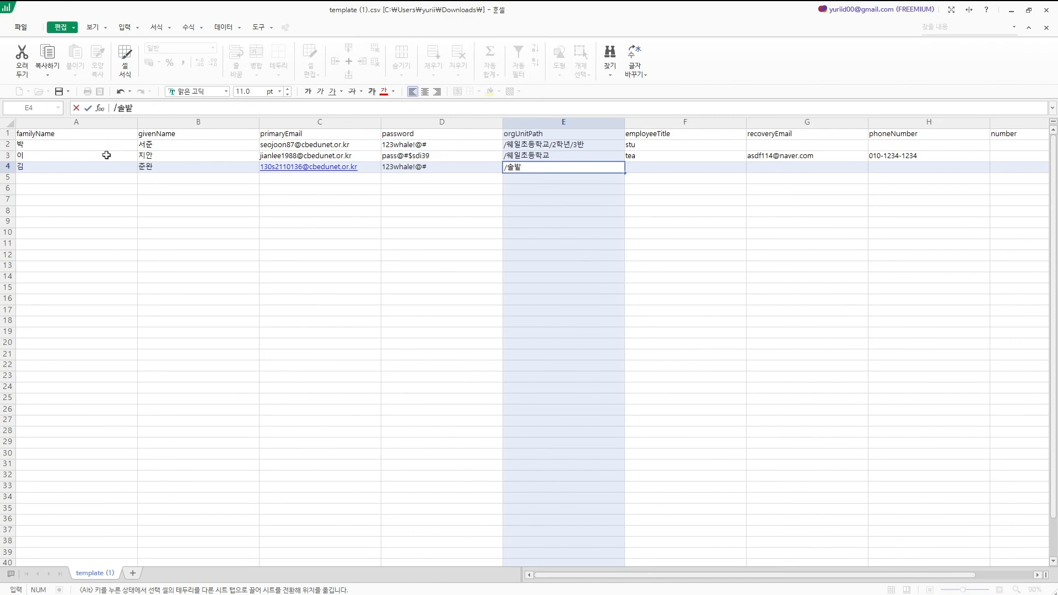
type("촌등학교/1")
type("gkrt")
key("BackSpace")
key("BackSpace")
key("BackSpace")
type("학생/1")
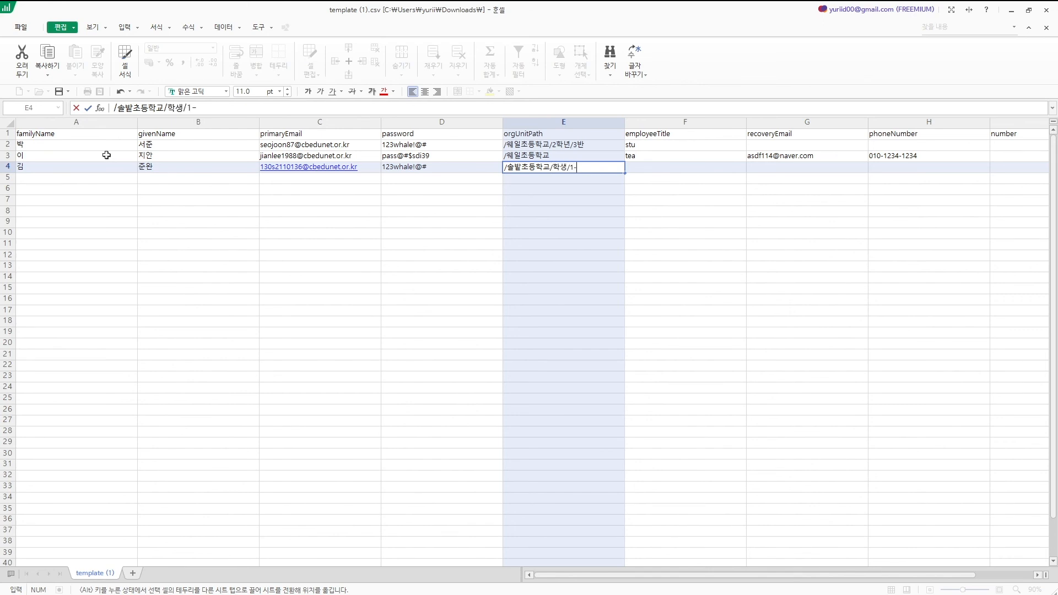
type("-1")
key("Tab")
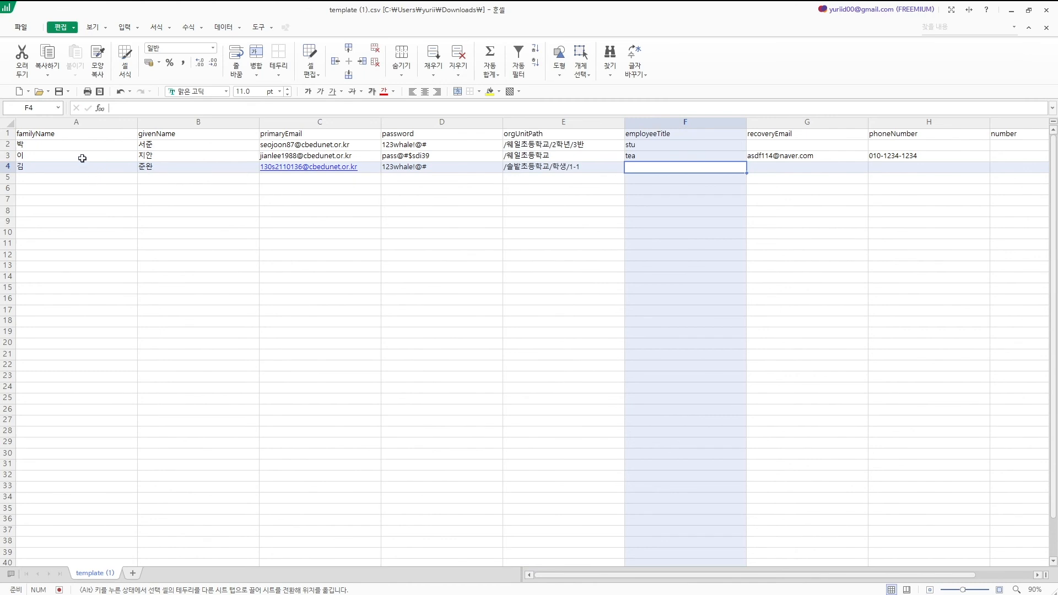
type("stu")
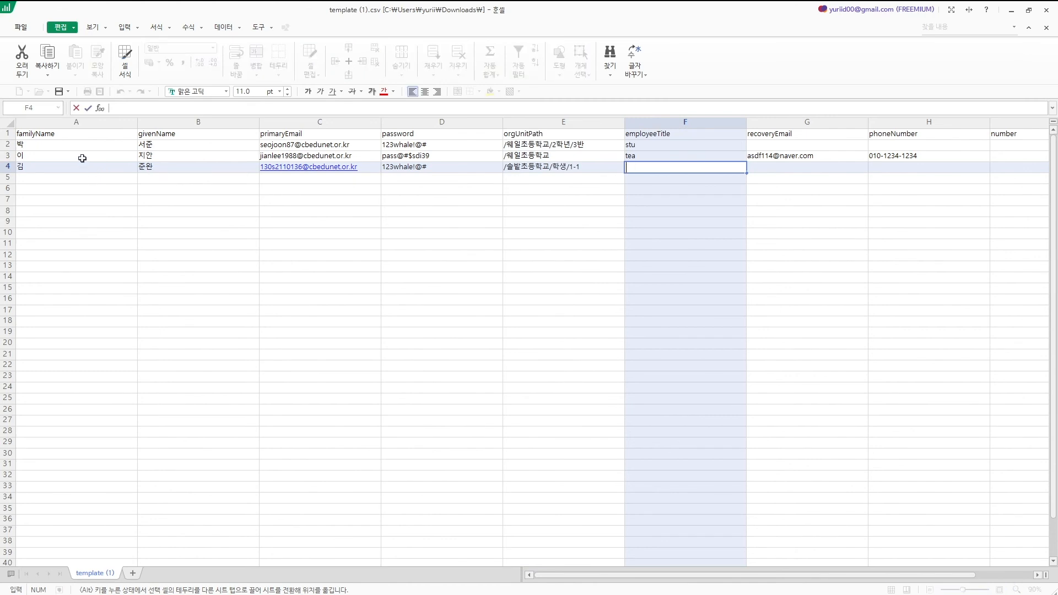
key("Tab")
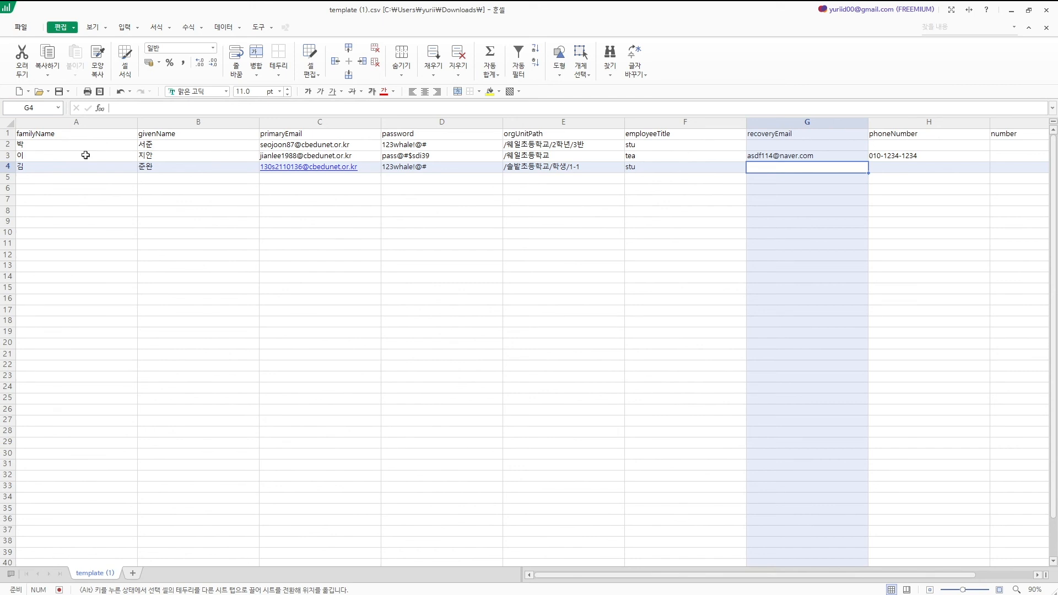
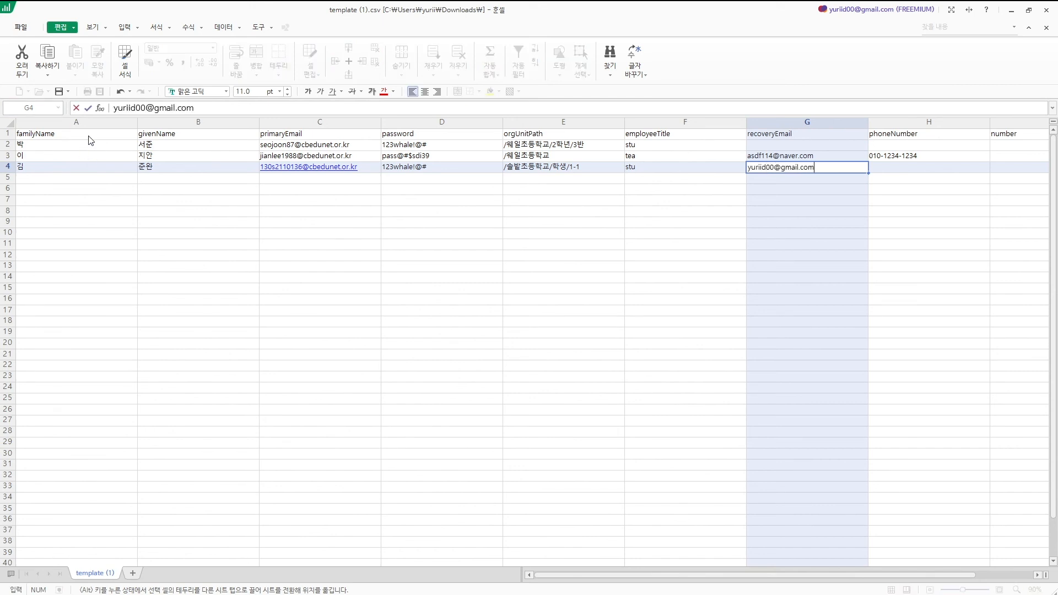
key("Tab")
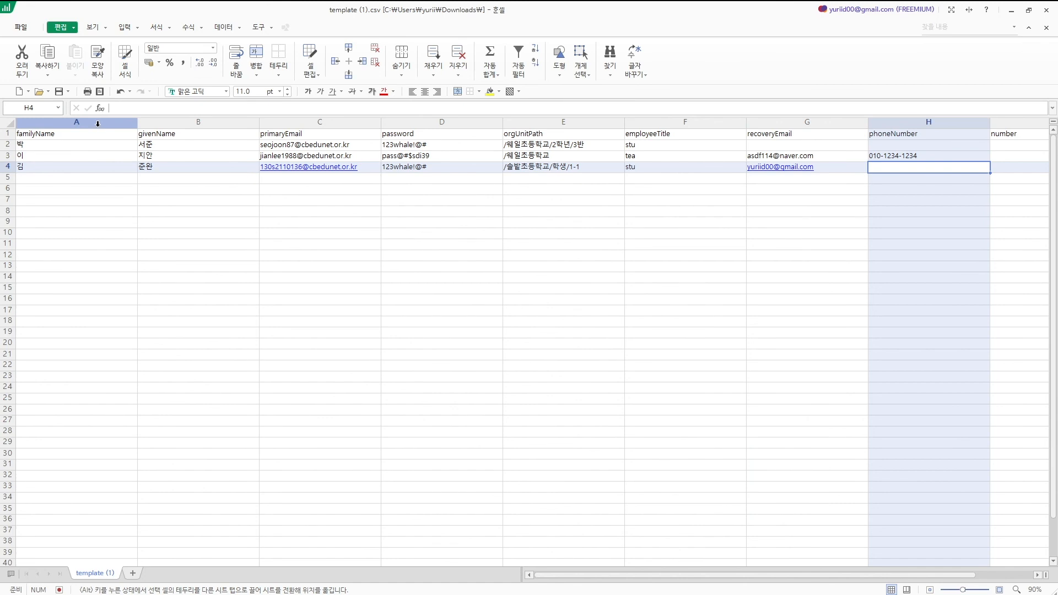
key("Tab")
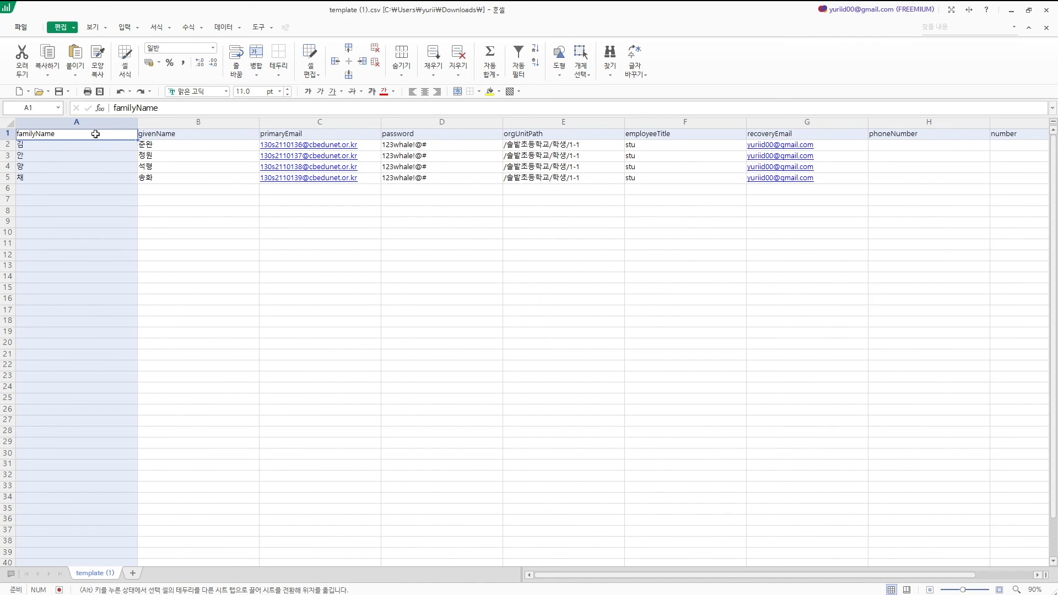
left_click(20, 27)
Save the sheet to the Desktop as template (1) in CSV, replacing the existing file
left_click(50, 117)
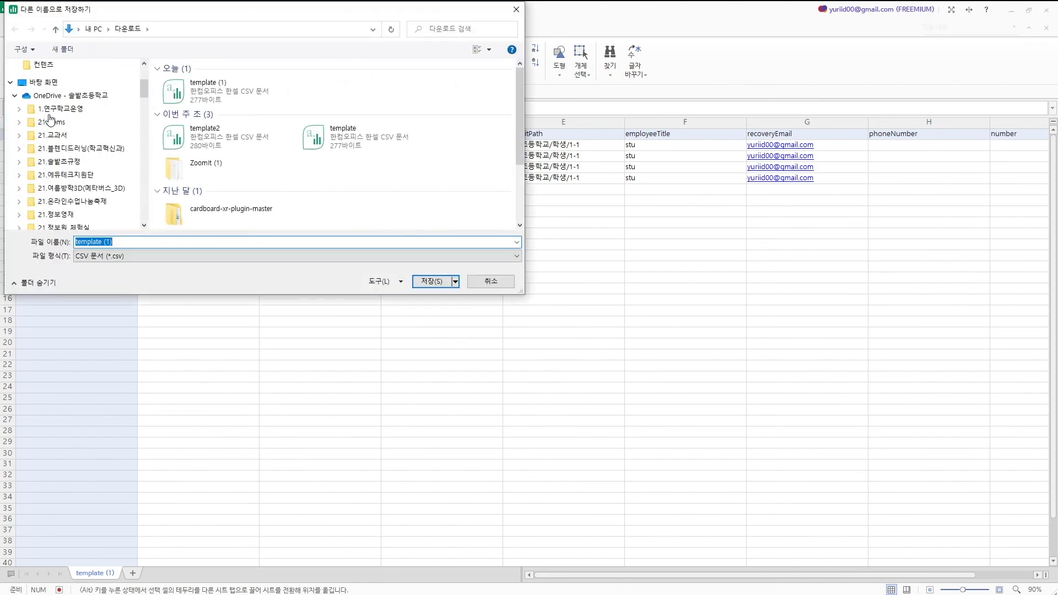
left_click(55, 83)
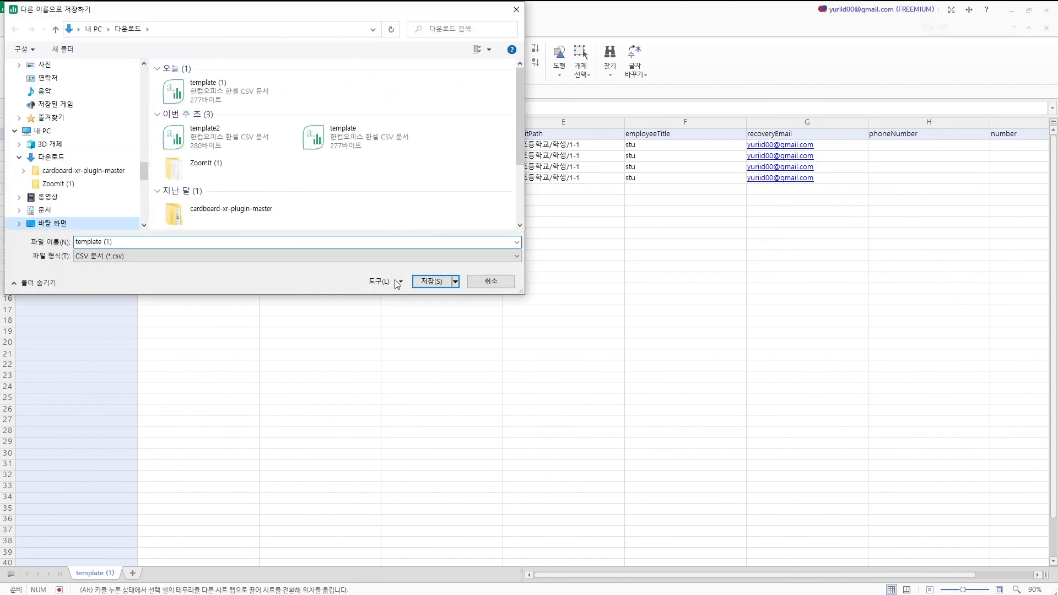
left_click(434, 281)
left_click(558, 304)
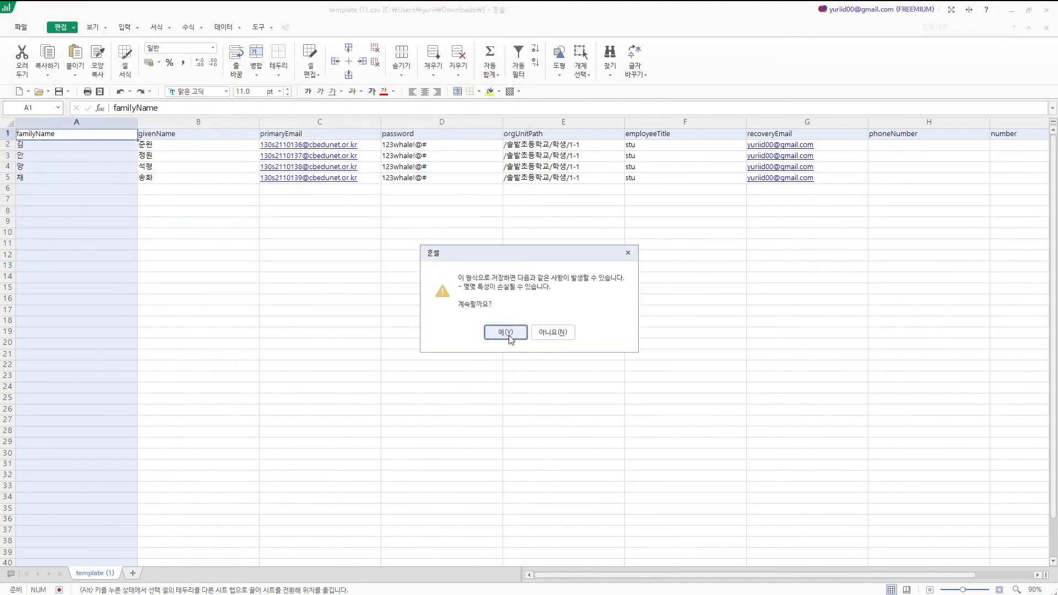
left_click(509, 336)
Attach template (1).csv from the Desktop and upload it to add the students
left_click(1050, 10)
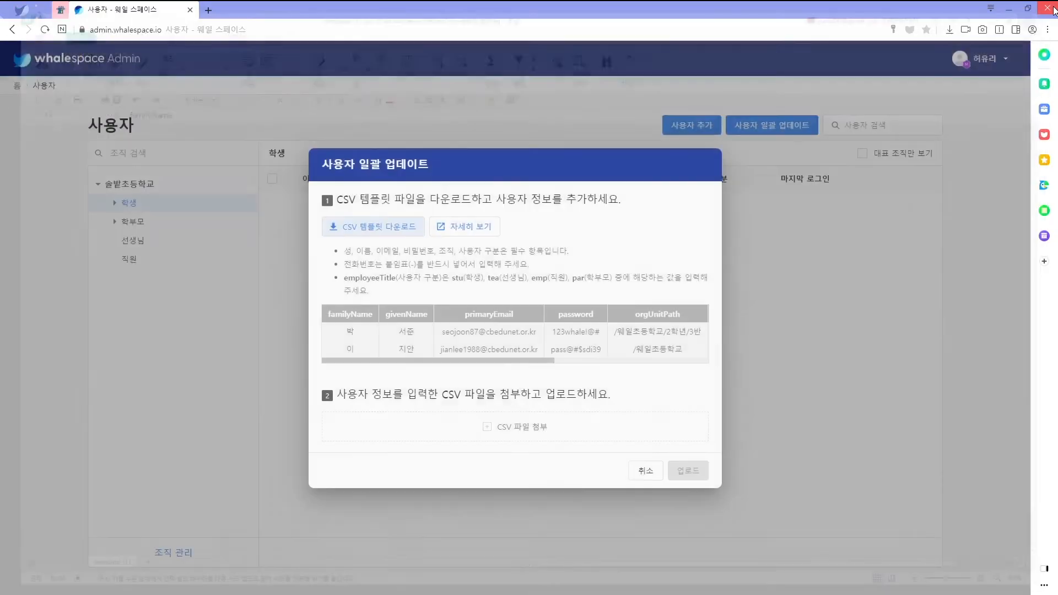
left_click(541, 428)
left_click(41, 85)
double_click(371, 172)
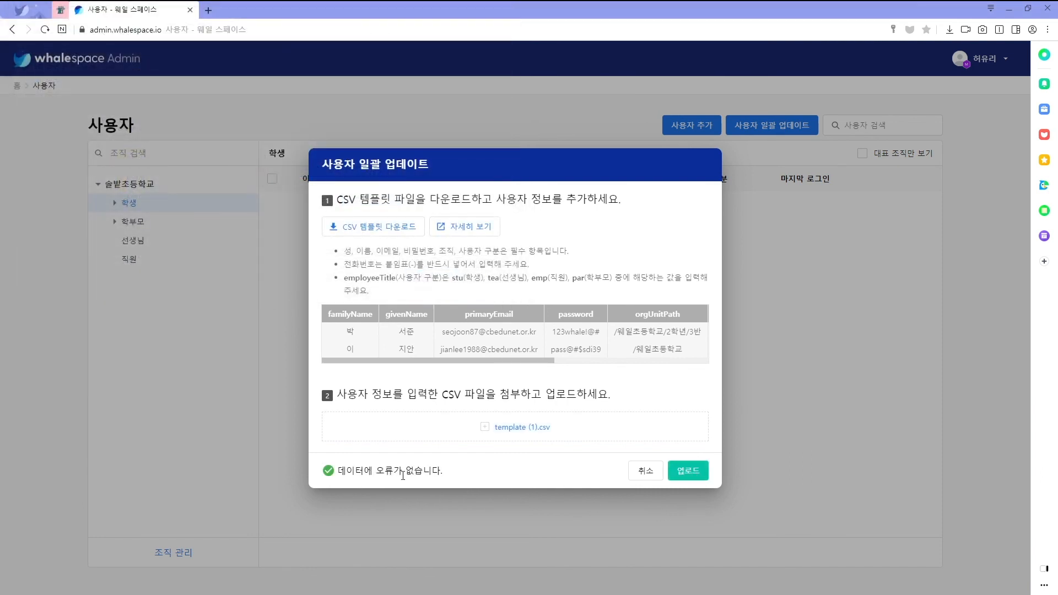
left_click(693, 471)
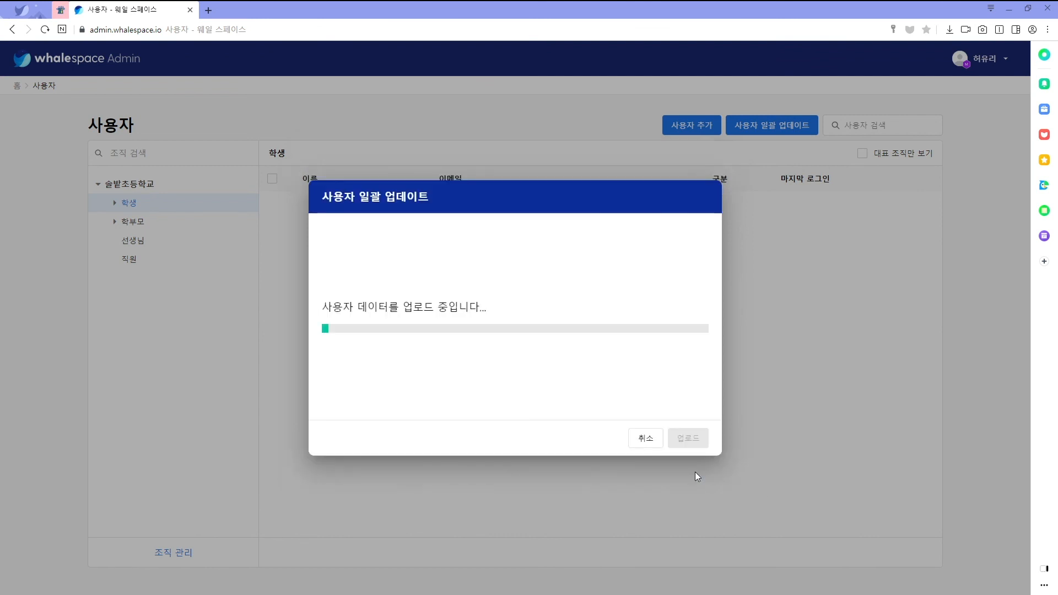
left_click(695, 438)
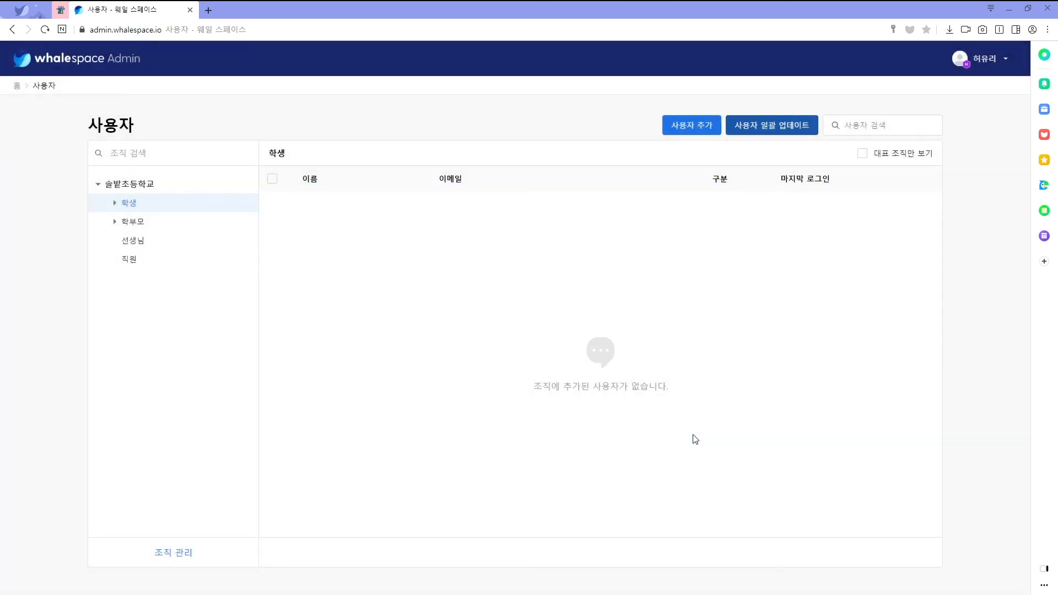
left_click(115, 203)
Make the second teacher account a 일반 관리자 (general admin)
left_click(141, 227)
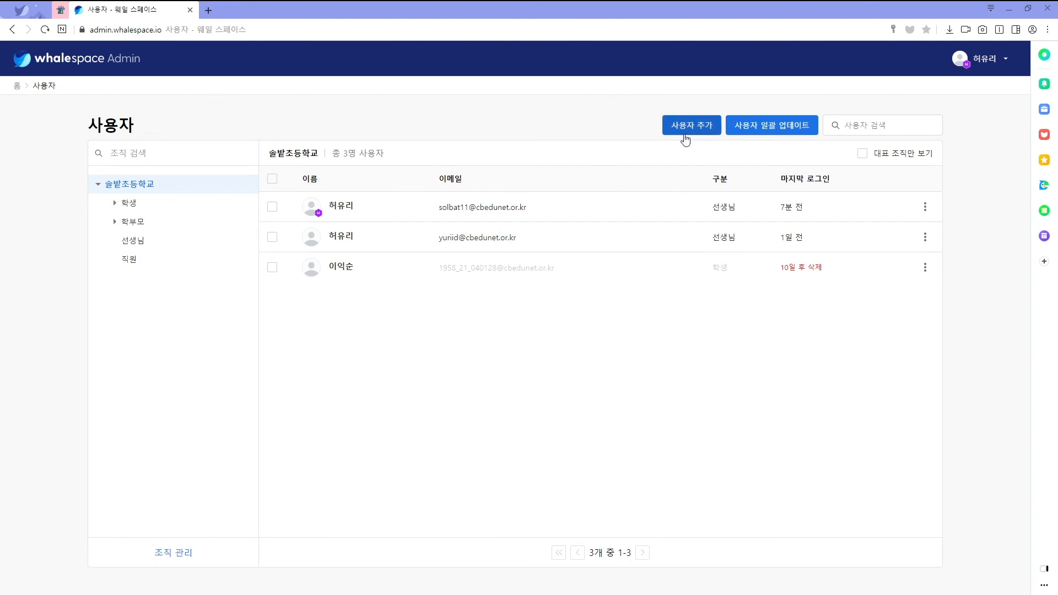
left_click(925, 238)
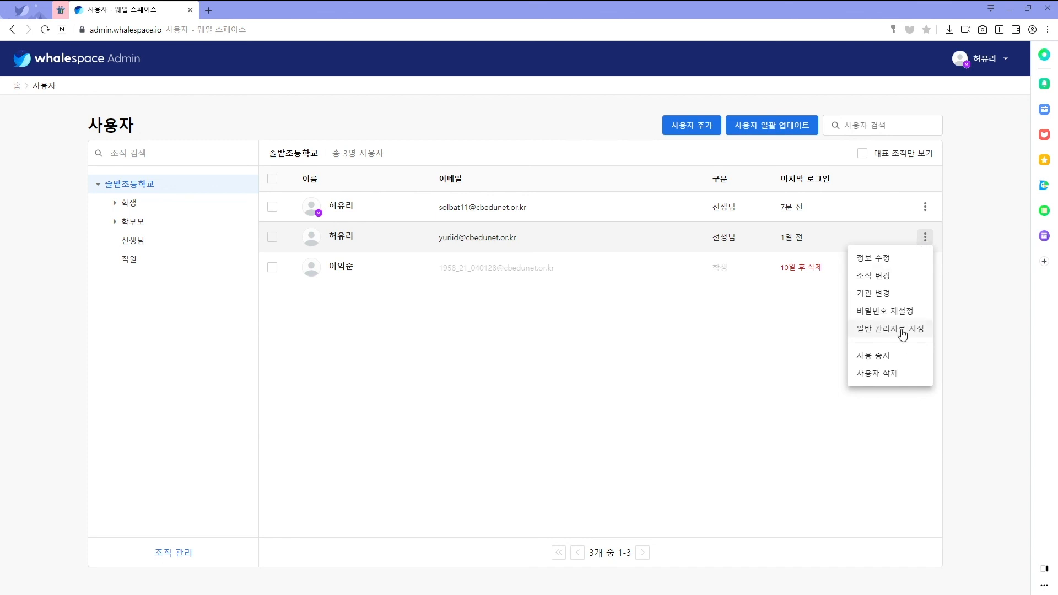
left_click(925, 207)
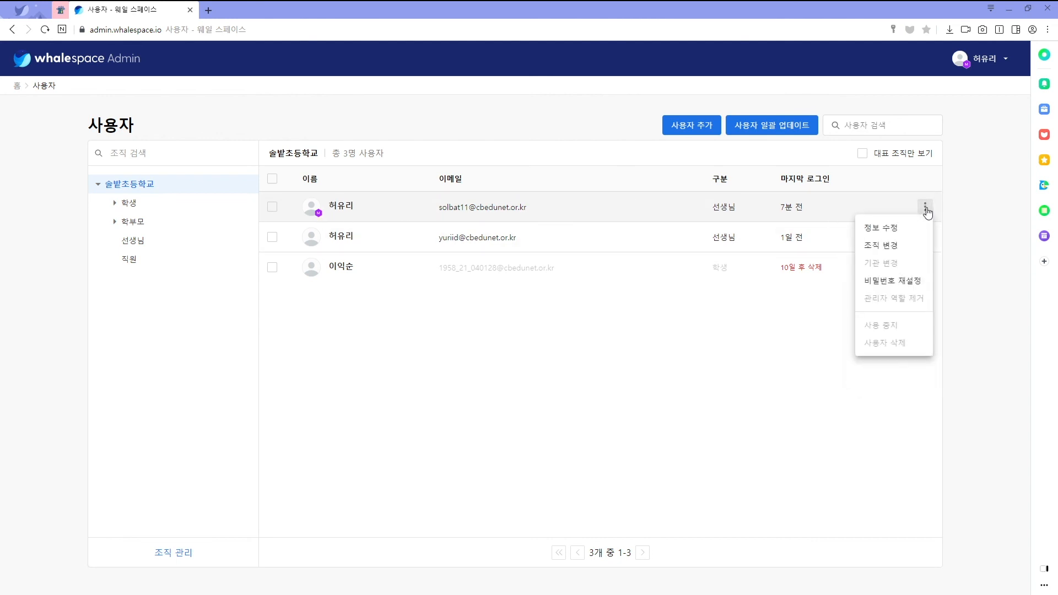
left_click(925, 238)
left_click(925, 238)
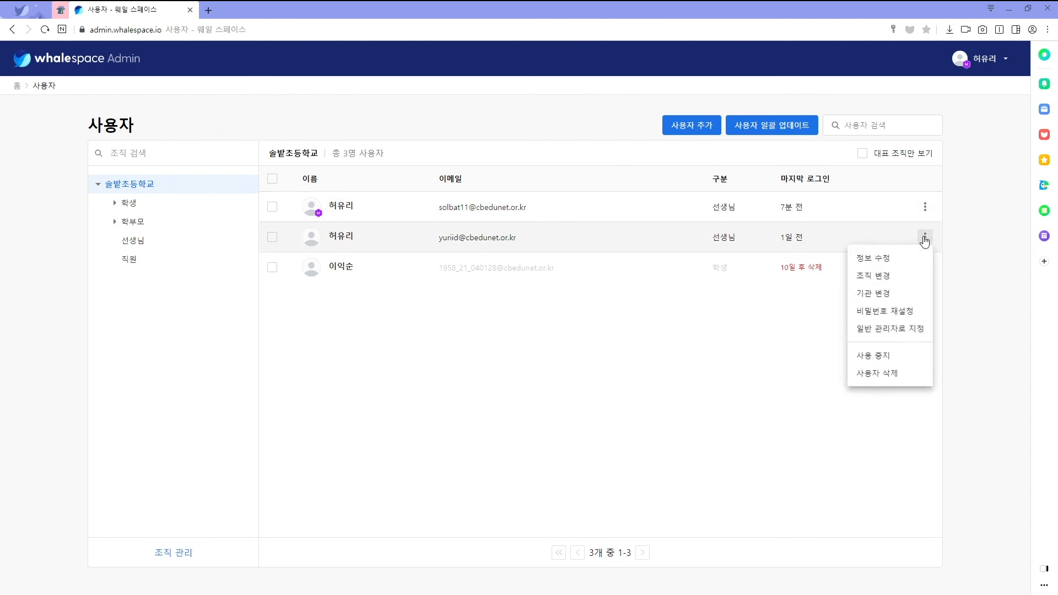
left_click(902, 329)
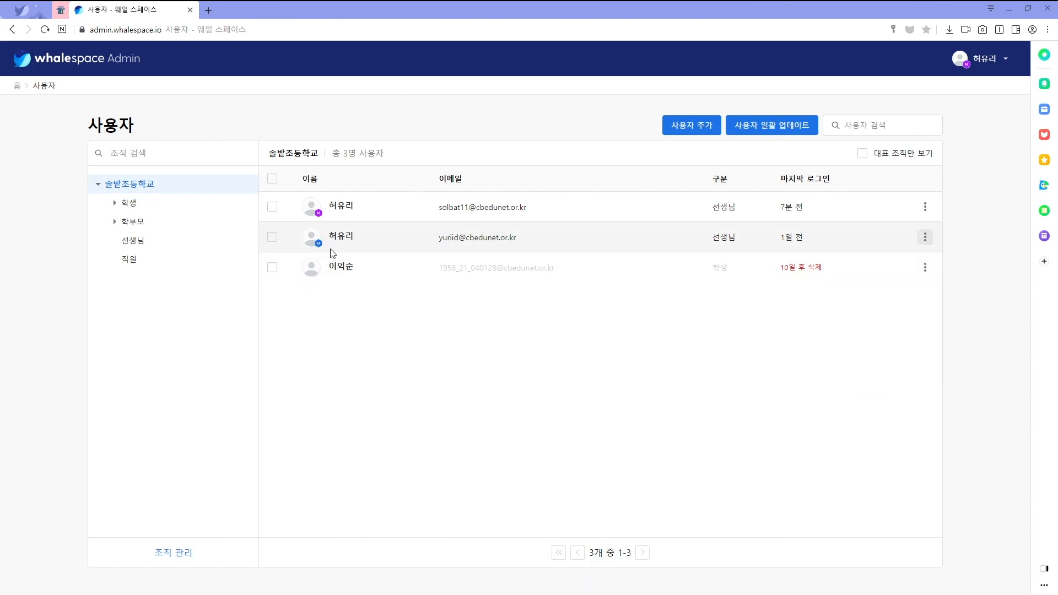
Remove the admin role from that account and return to the home dashboard
left_click(925, 238)
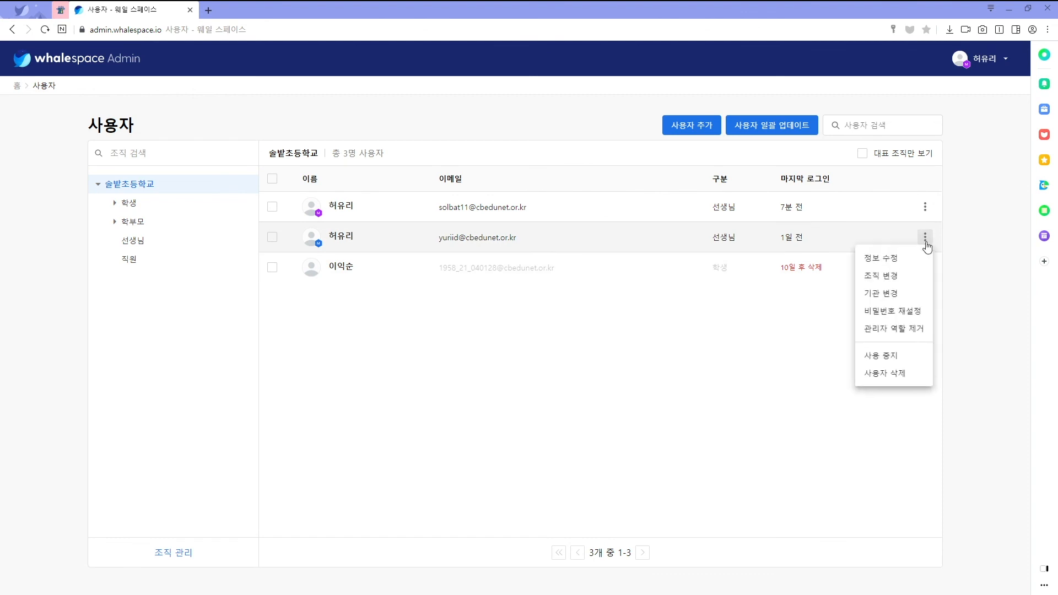
left_click(907, 331)
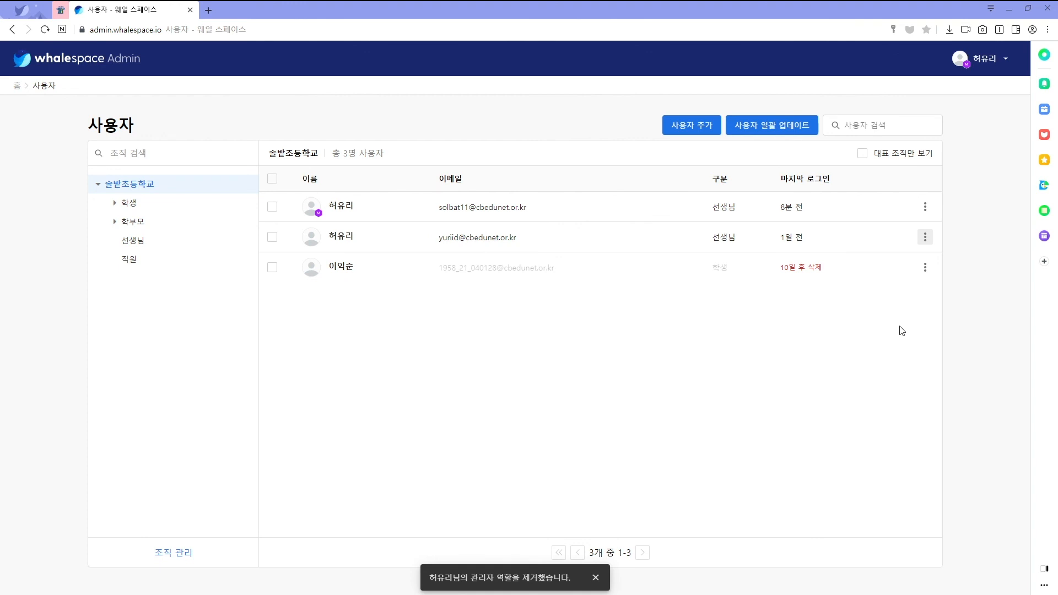
left_click(925, 237)
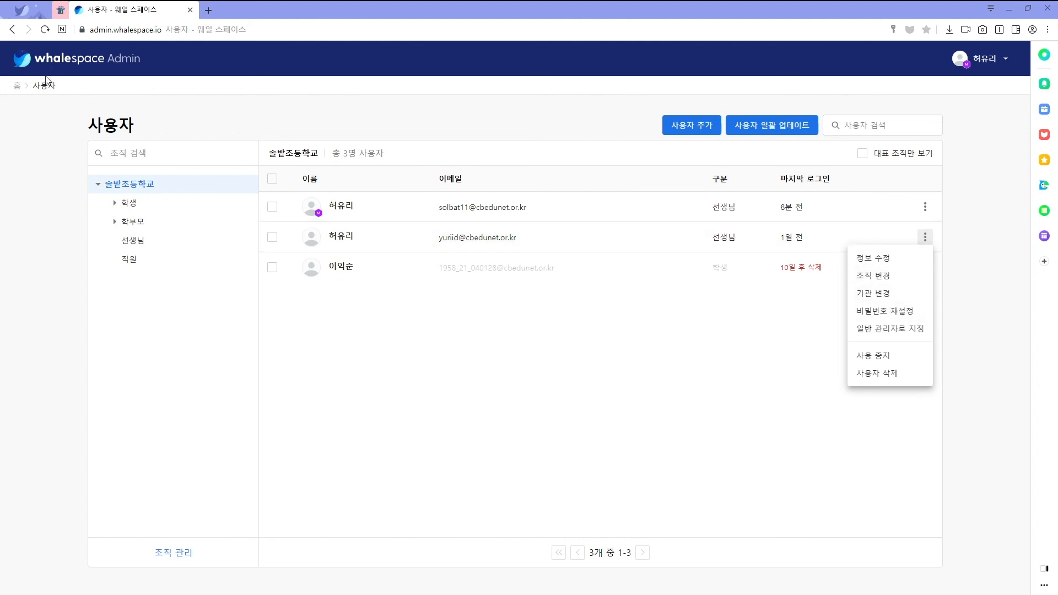
left_click(94, 62)
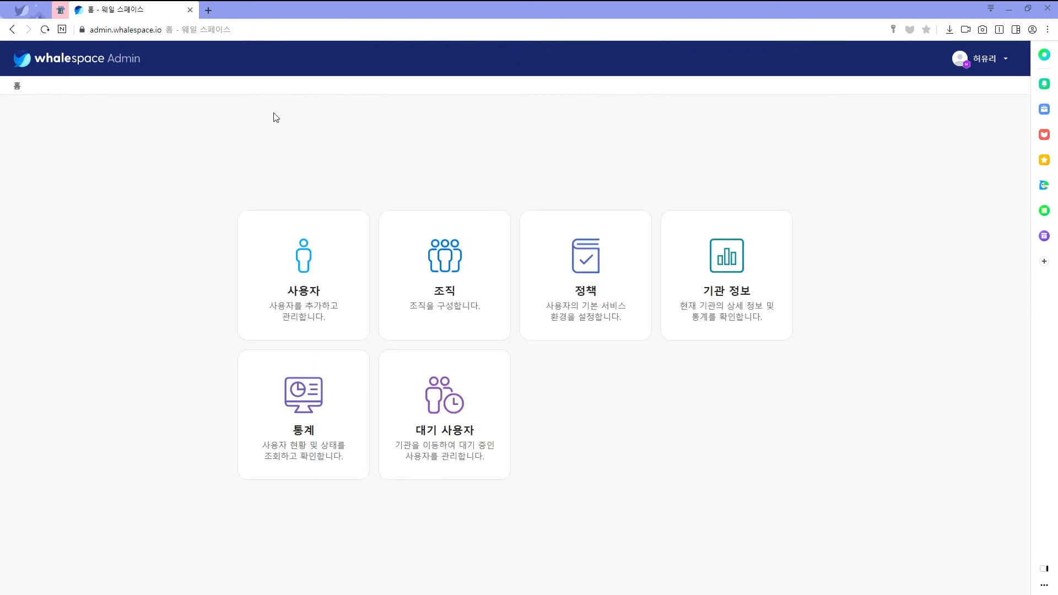